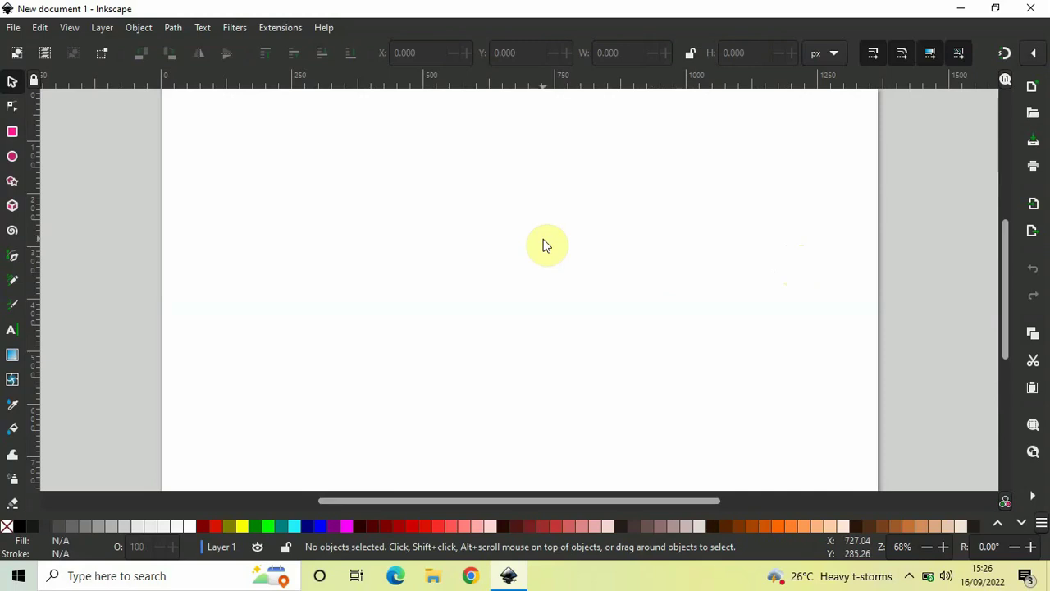
- Open bus-gf9f2a854c_1280 from the Downloads folder with File > Open
left_click(13, 31)
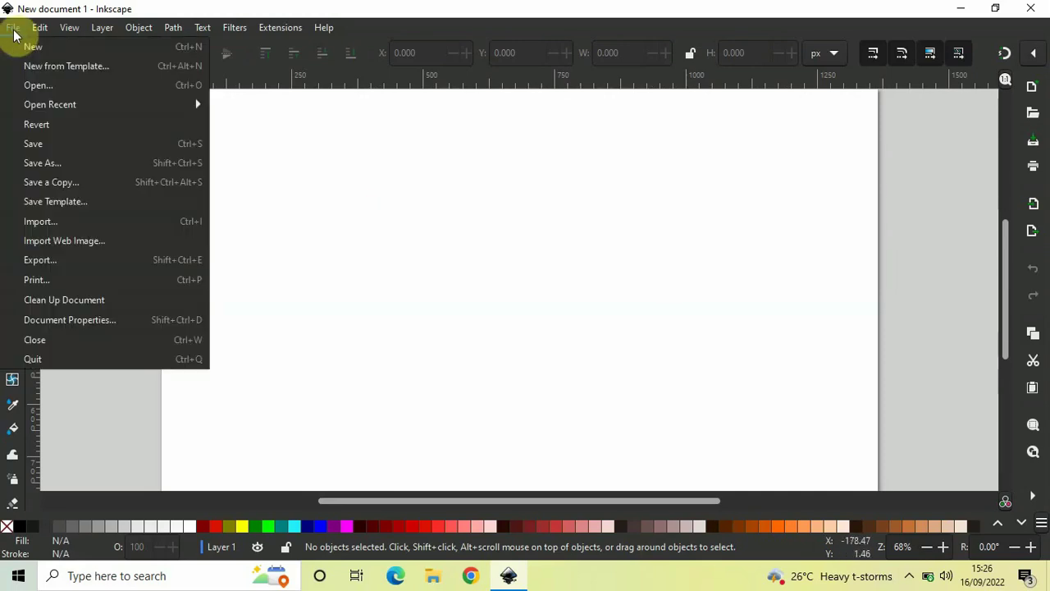
left_click(56, 85)
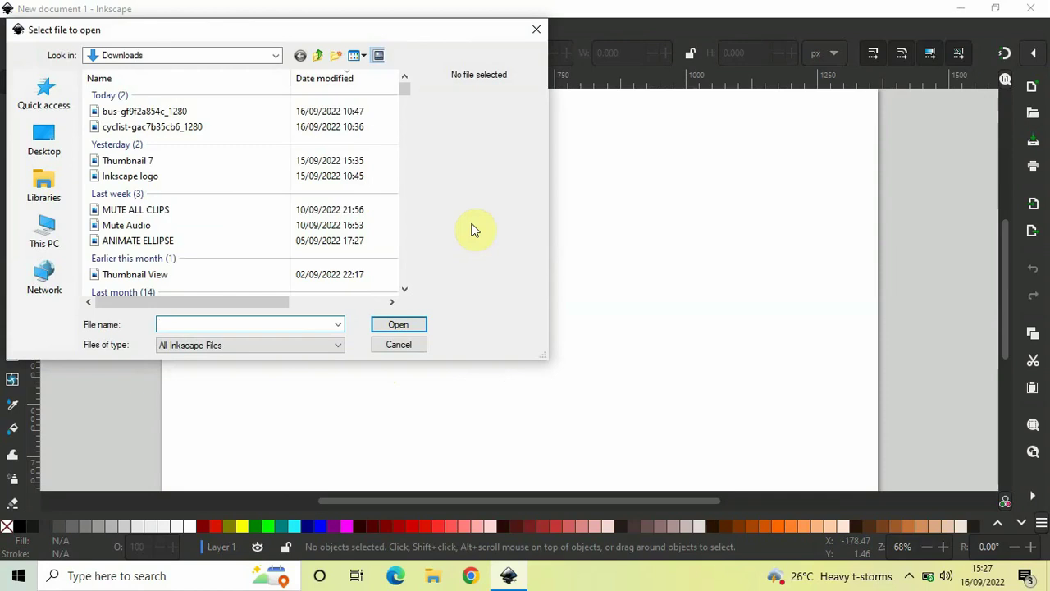
left_click(298, 119)
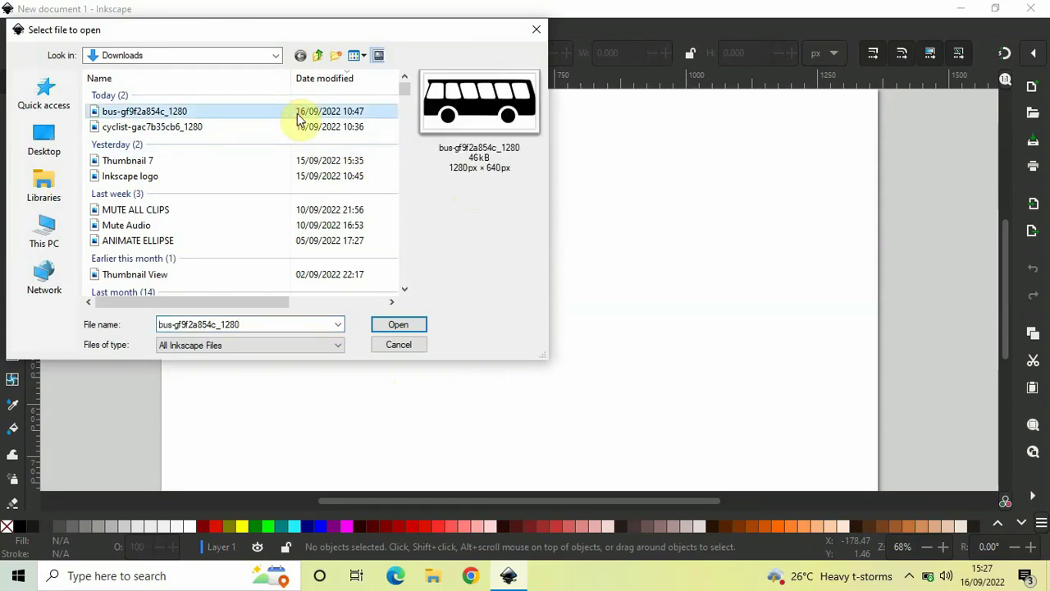
left_click(397, 326)
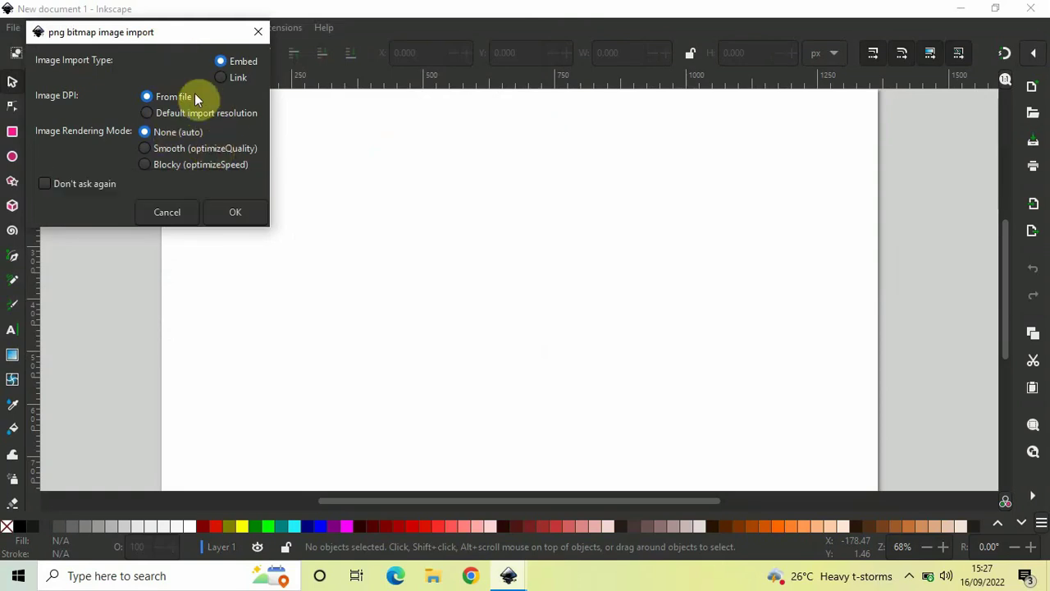
- Import the bus image embedded, scale it down, and centre it at X 187.410, Y 121.116
left_click(244, 212)
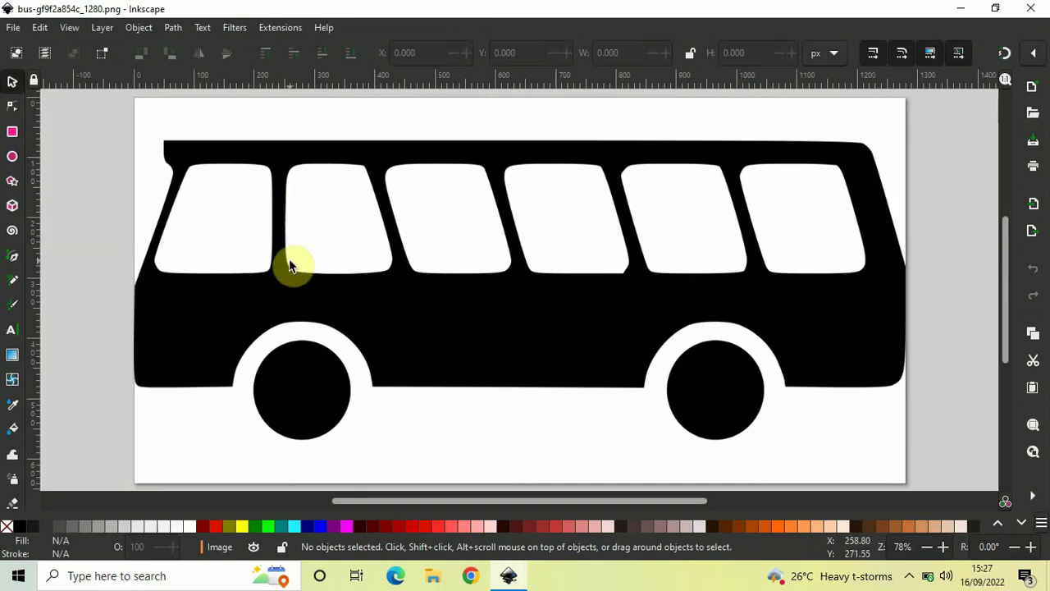
left_click(375, 312)
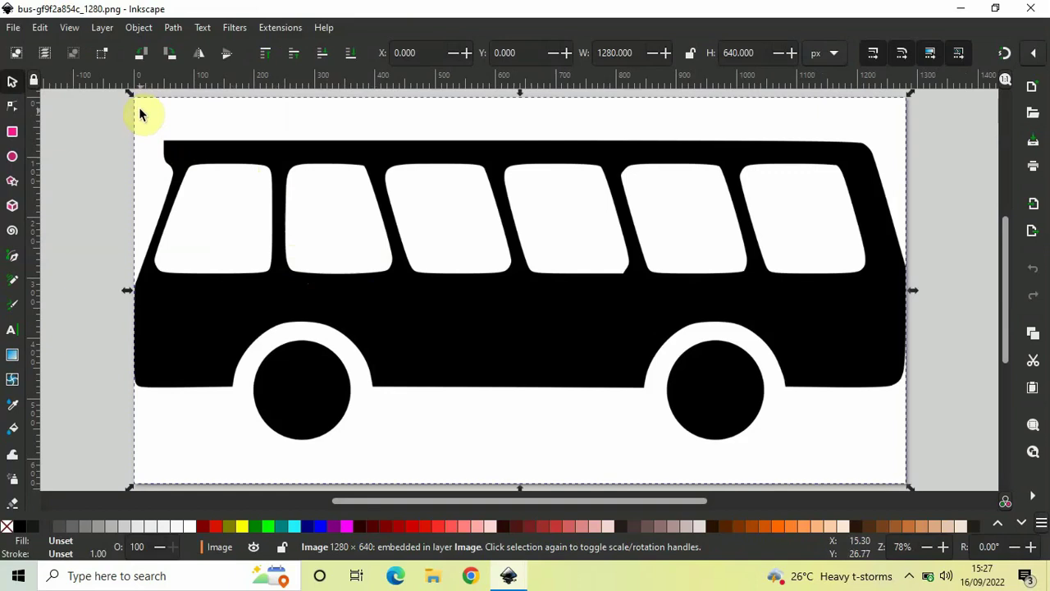
left_click_drag(133, 99, 399, 274)
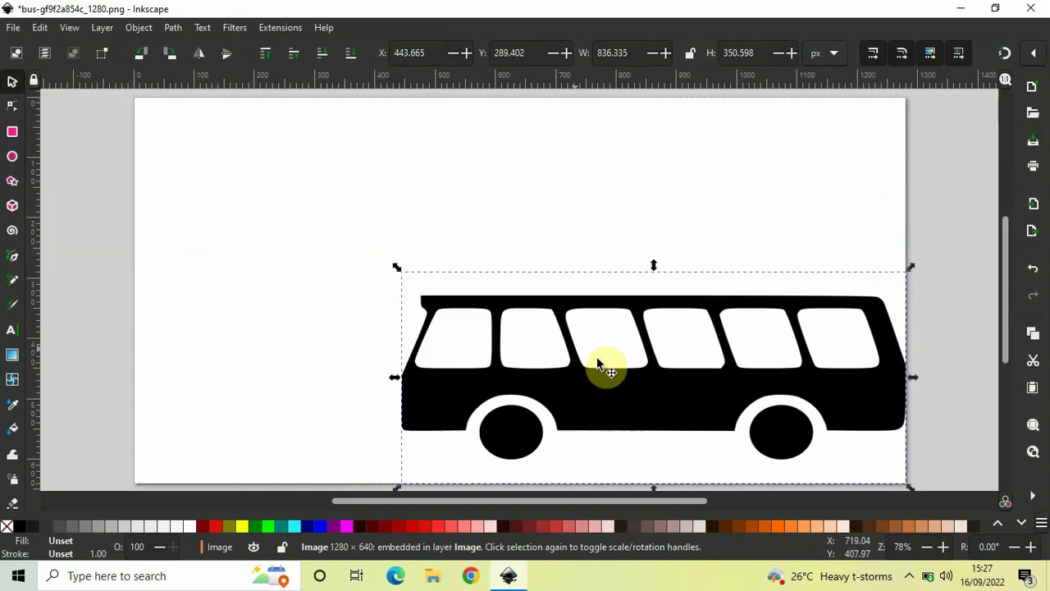
left_click_drag(629, 374, 485, 276)
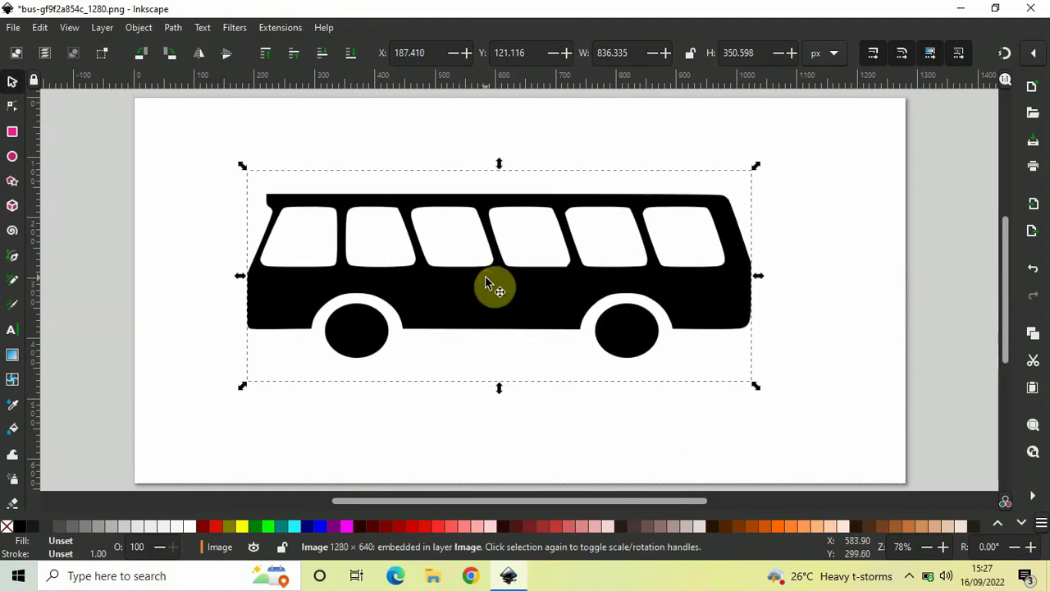
left_click(510, 417)
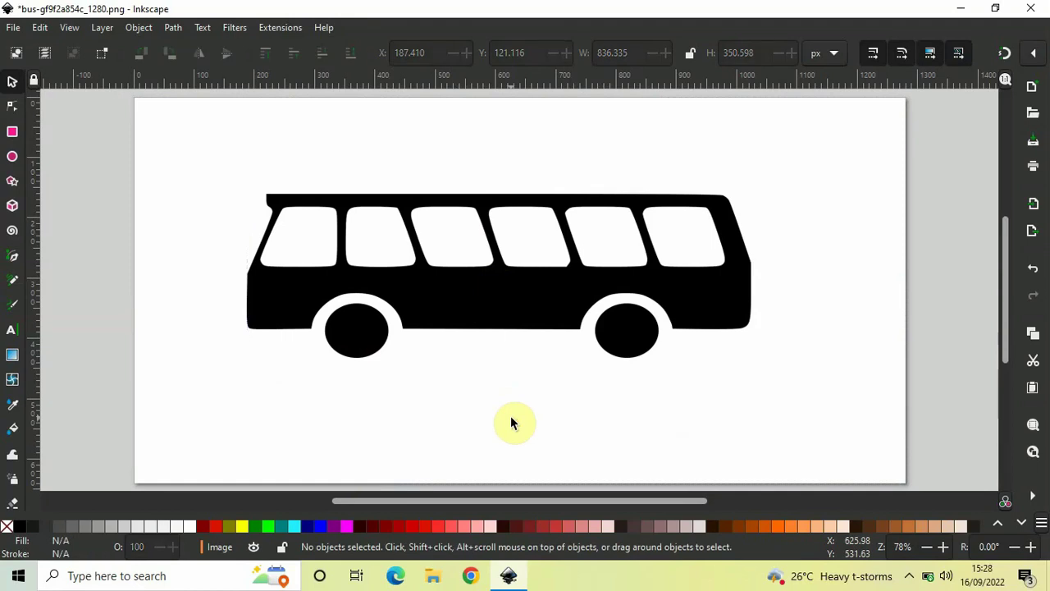
- Trace the selected bus image with Path > Trace Bitmap at Brightness cutoff 0.450
left_click(440, 292)
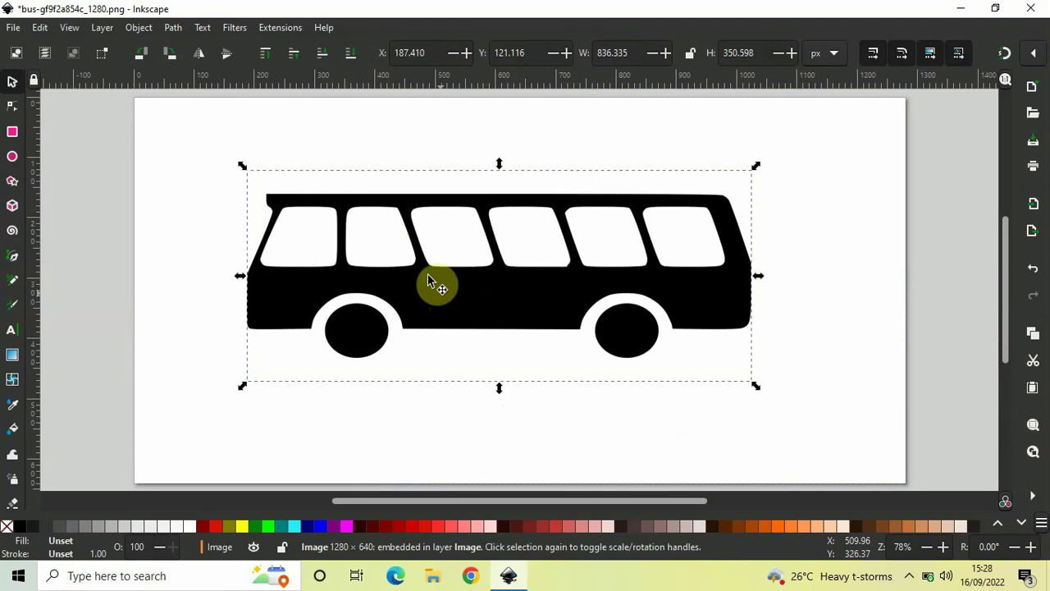
left_click(174, 30)
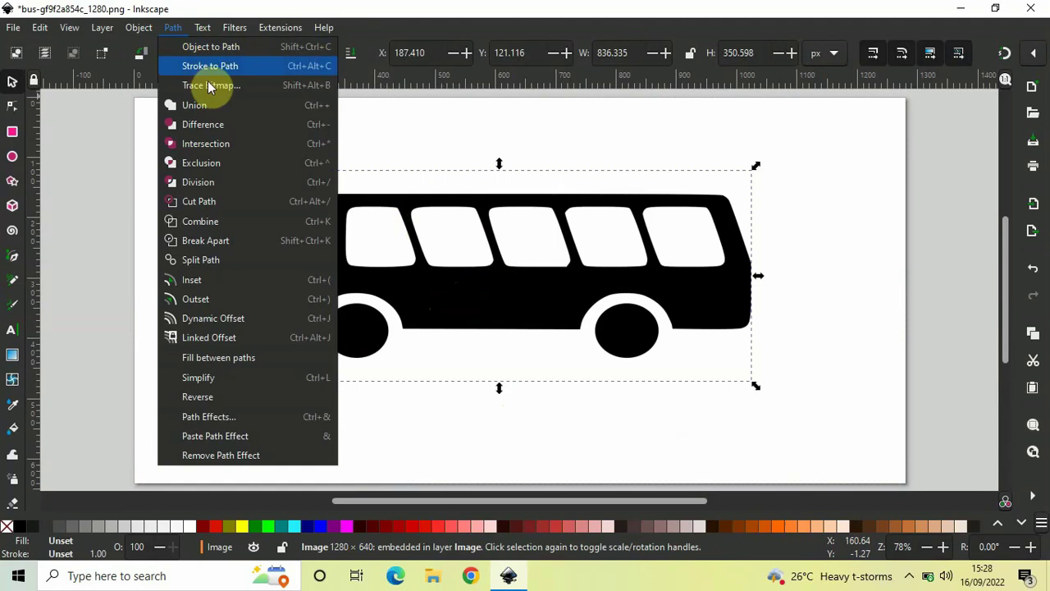
left_click(252, 84)
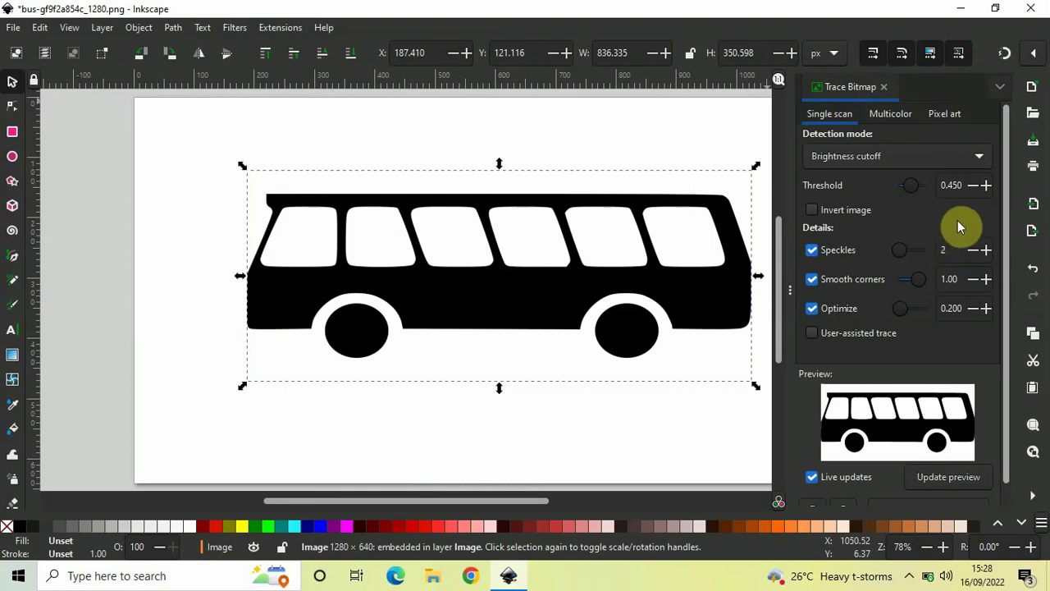
scroll(1013, 234, "down", 1)
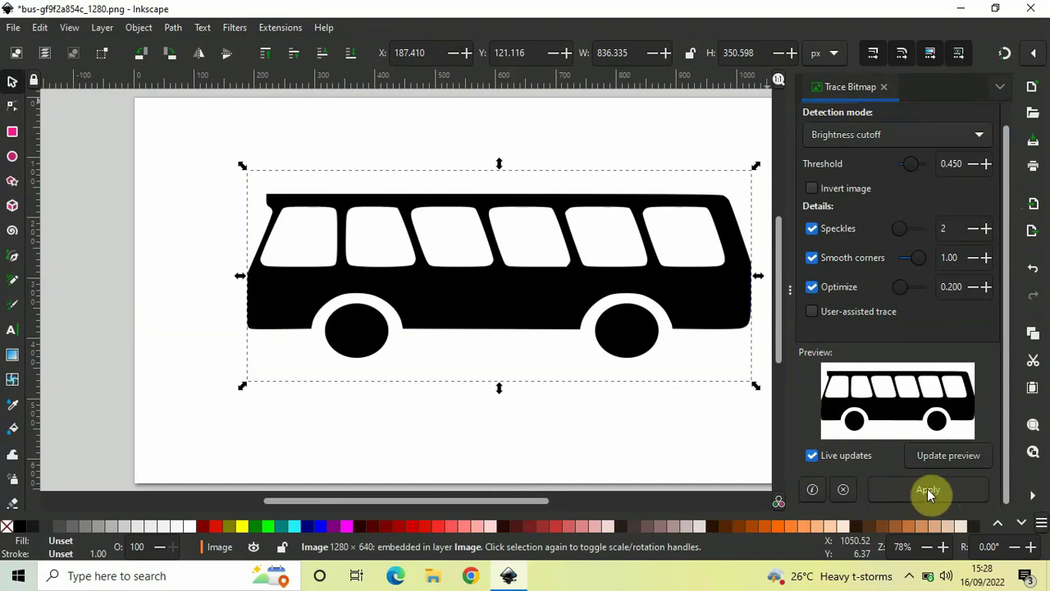
left_click(929, 492)
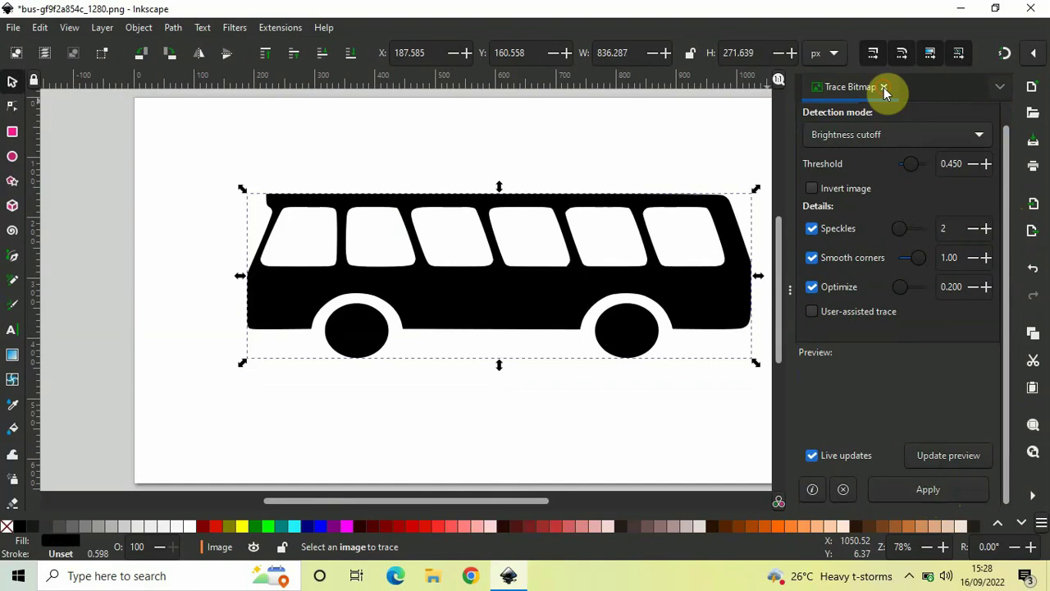
- Move the traced path aside, then select and delete the original bus bitmap beneath it
left_click(883, 87)
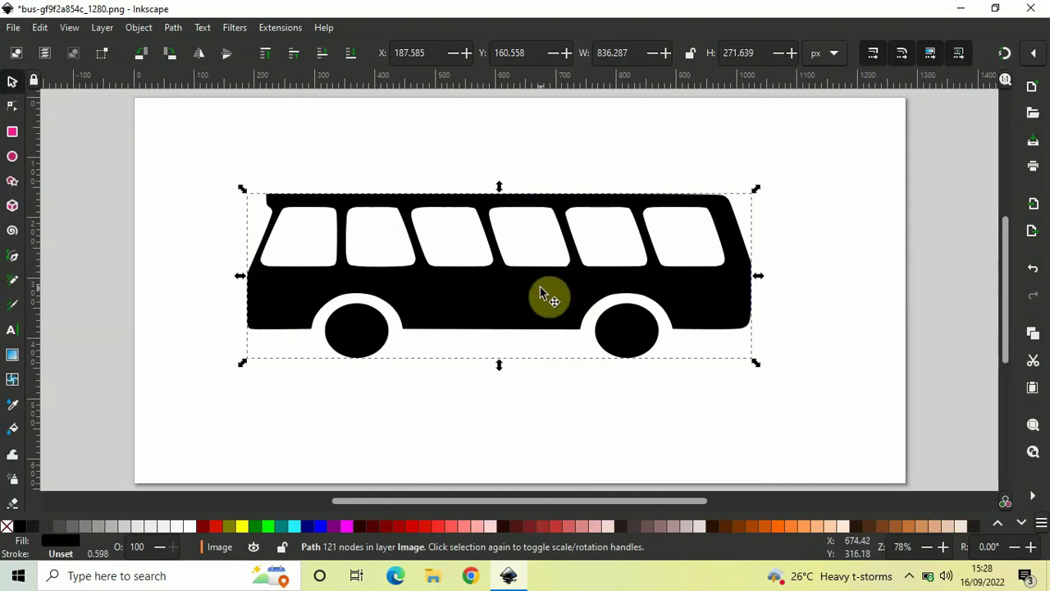
mouse_move(553, 288)
left_mouse_down()
mouse_move(630, 222)
mouse_move(648, 221)
mouse_move(649, 209)
mouse_move(716, 178)
mouse_move(689, 191)
left_mouse_up()
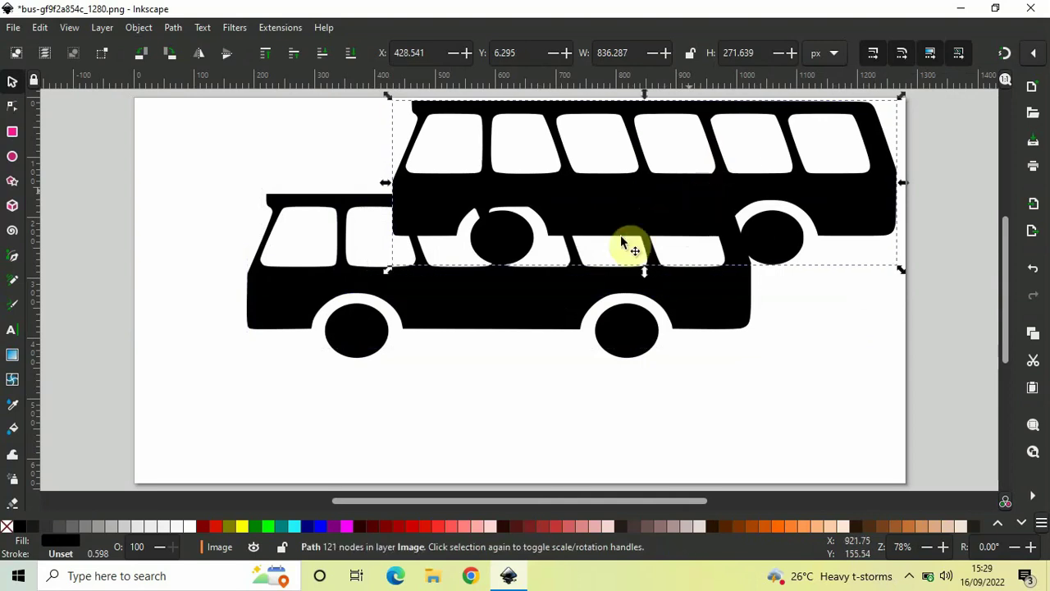
left_click(425, 313)
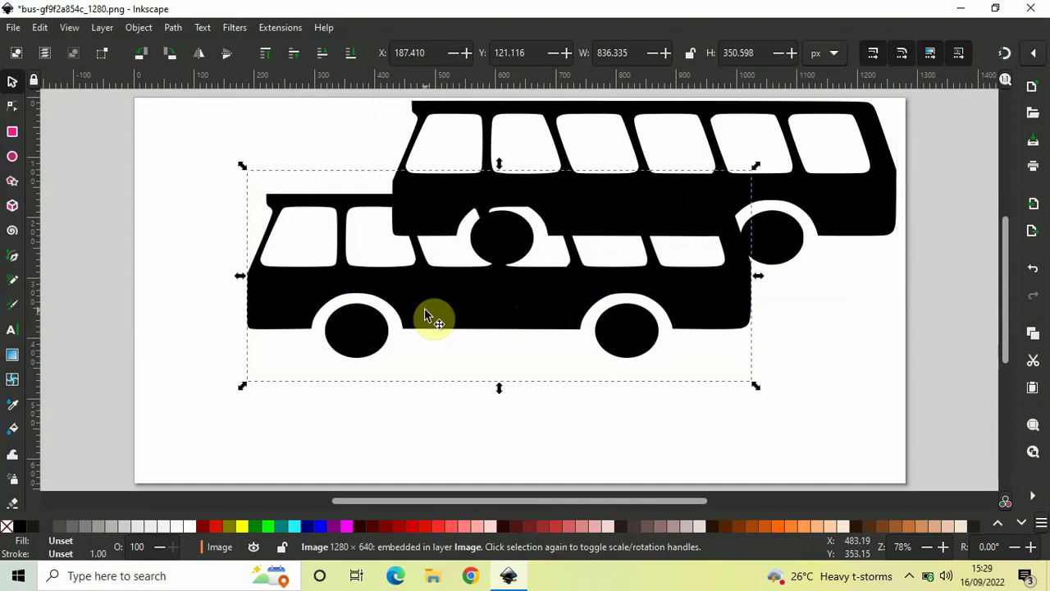
left_click(842, 187)
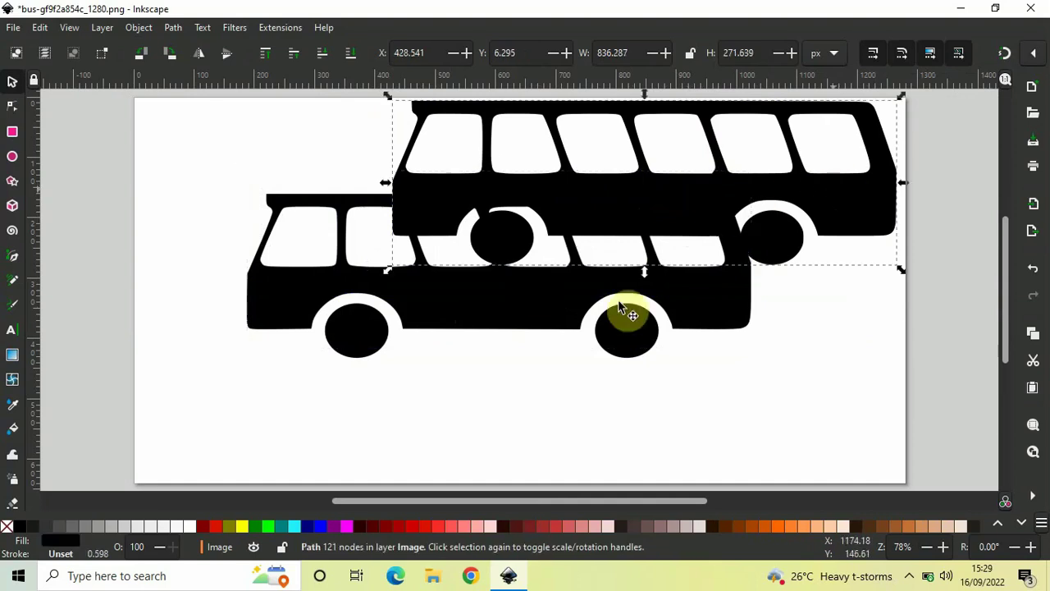
left_click(460, 310)
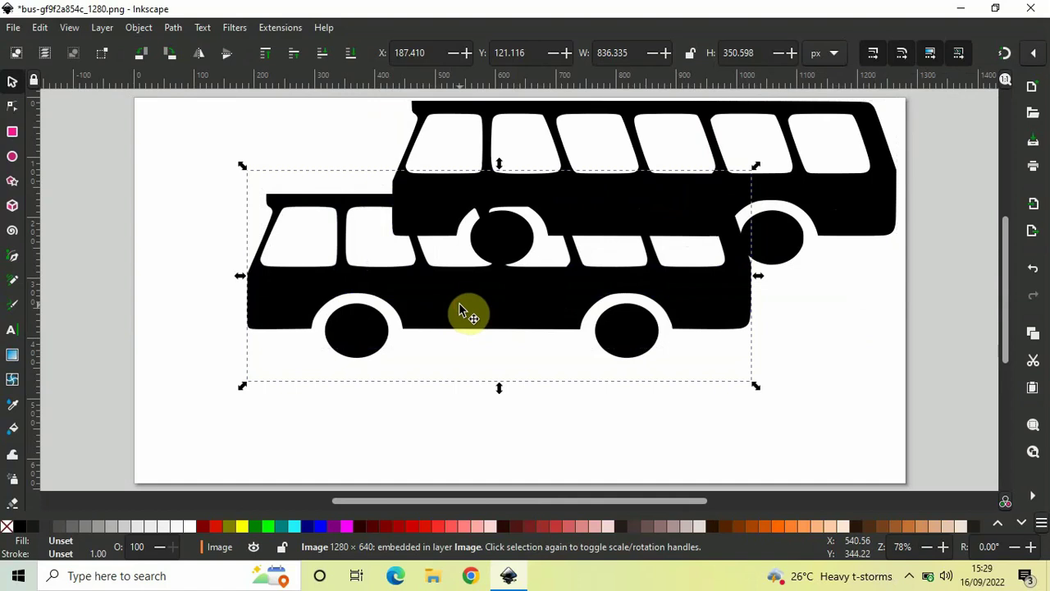
left_click_drag(462, 308, 400, 369)
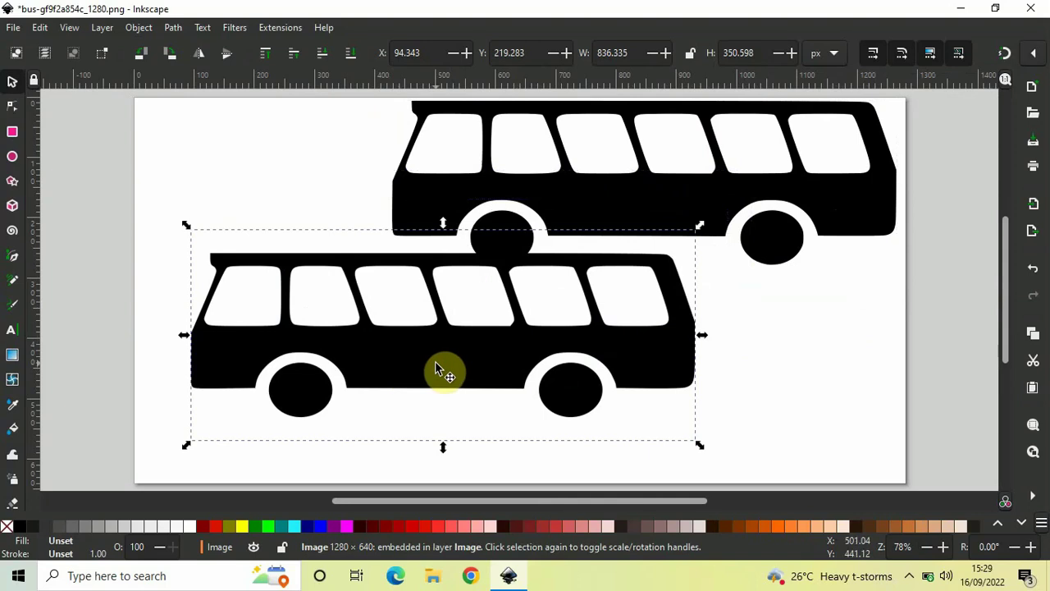
left_click(457, 364)
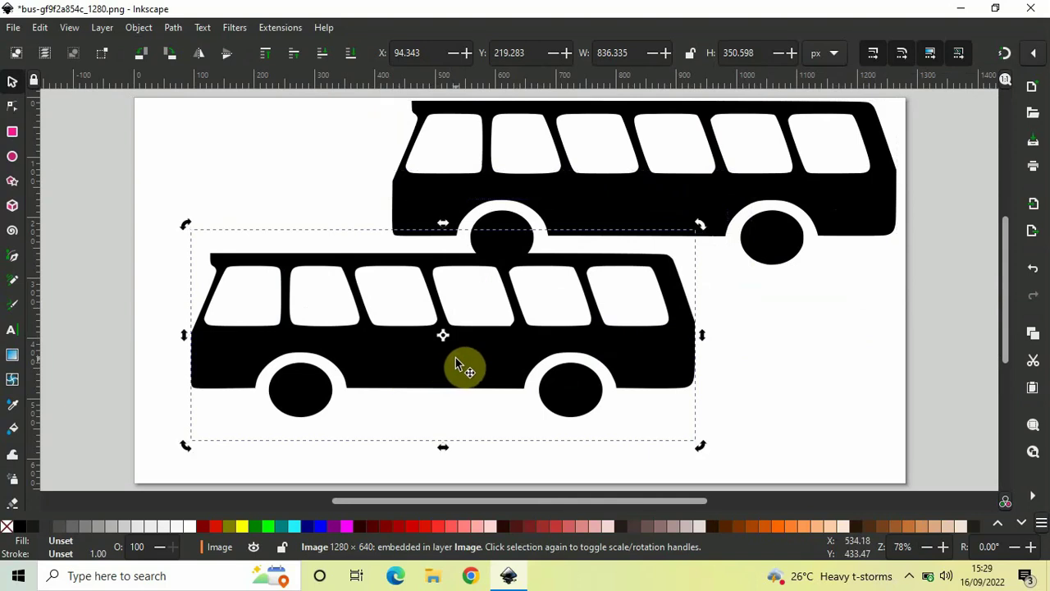
left_click(457, 363)
left_click(457, 364)
left_click(457, 363)
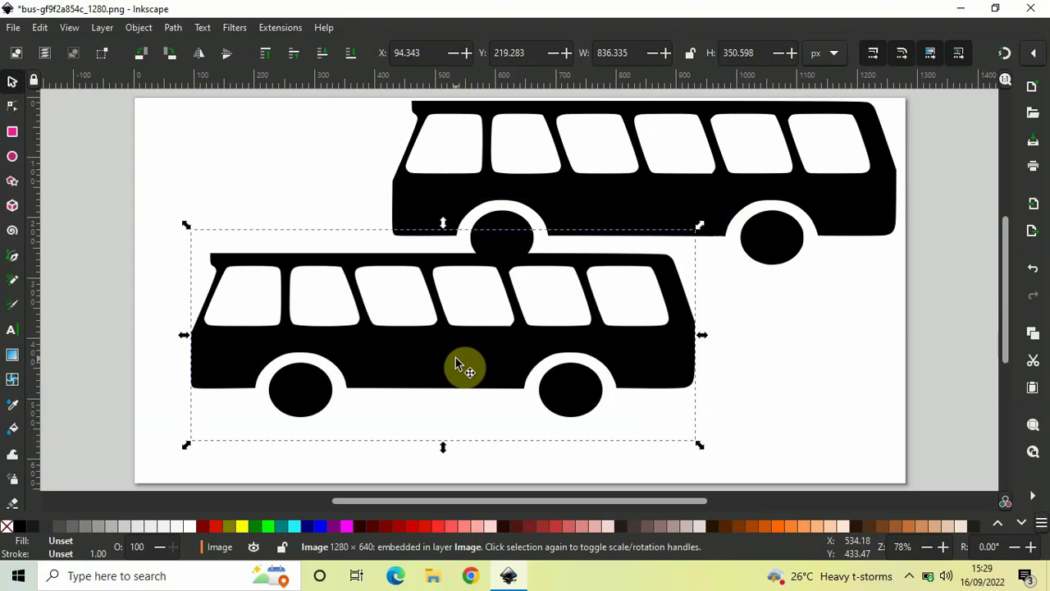
key("Delete")
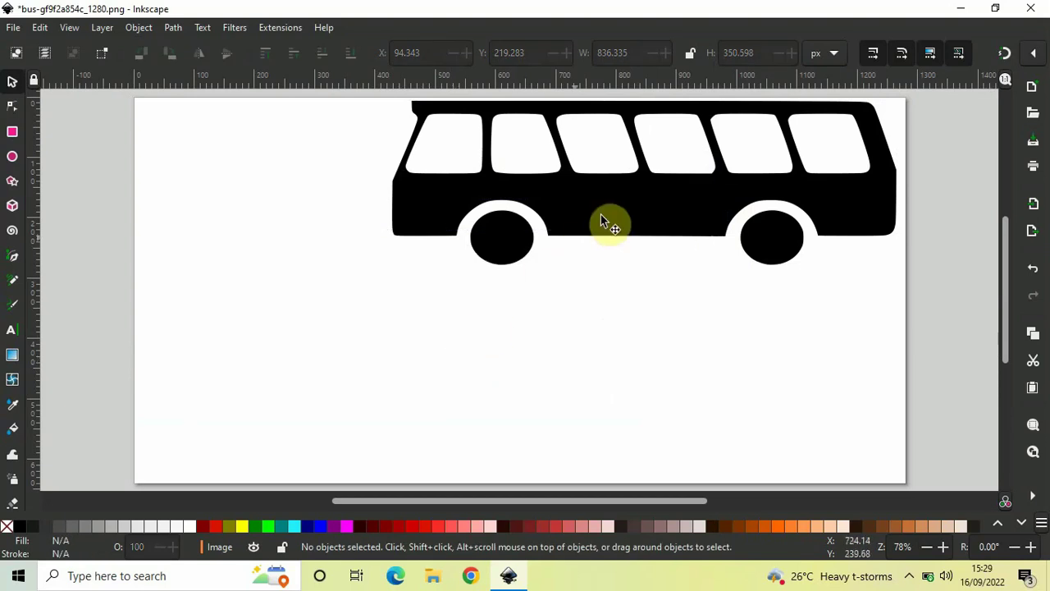
- Recentre the traced bus, then with the Node tool drag a roof node upward into a hump
left_click(550, 264)
left_click_drag(550, 265, 482, 310)
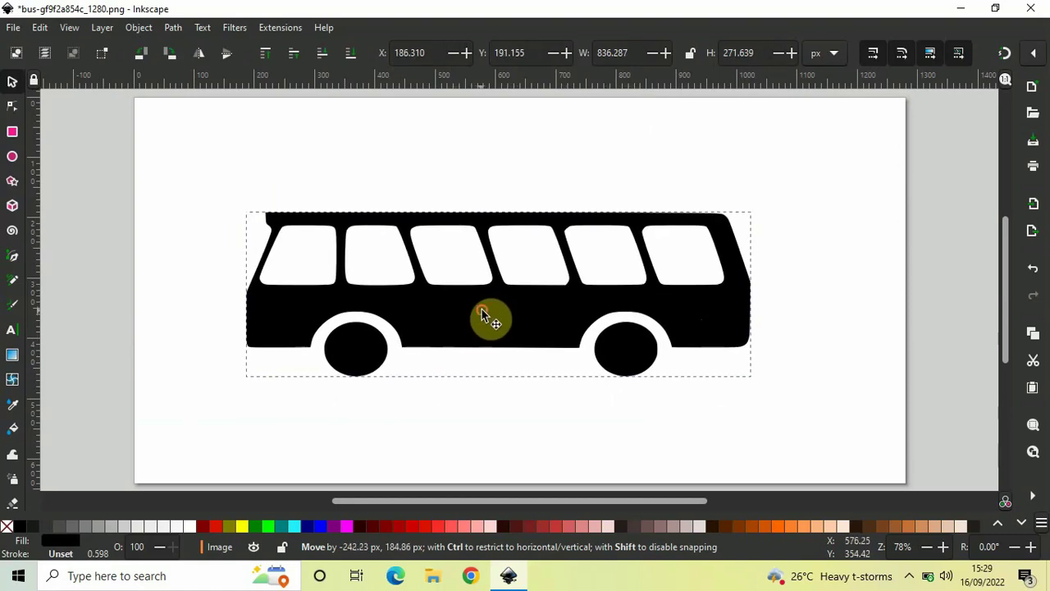
left_click(481, 309)
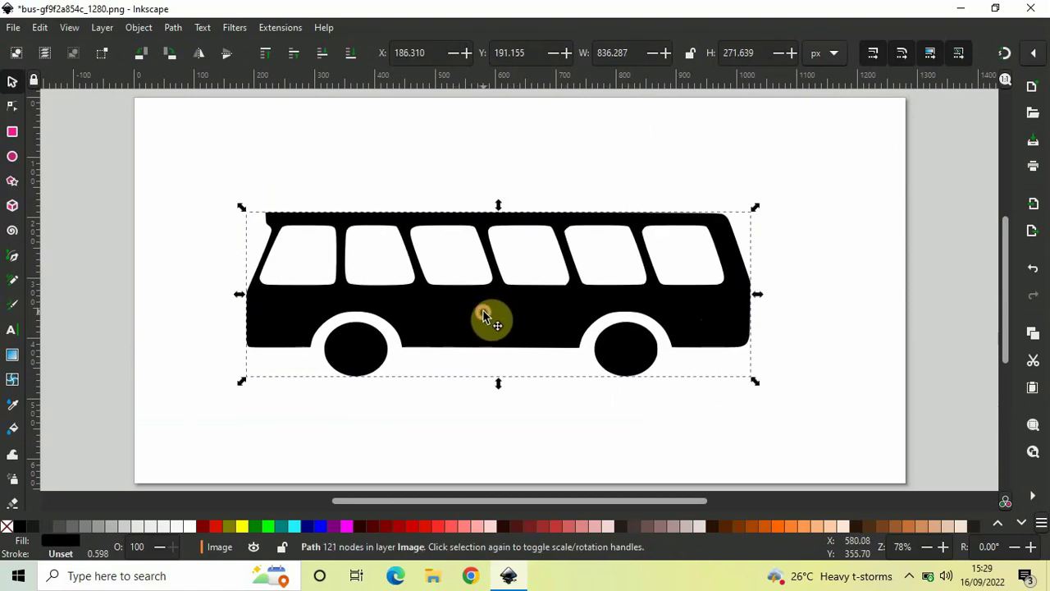
key("n")
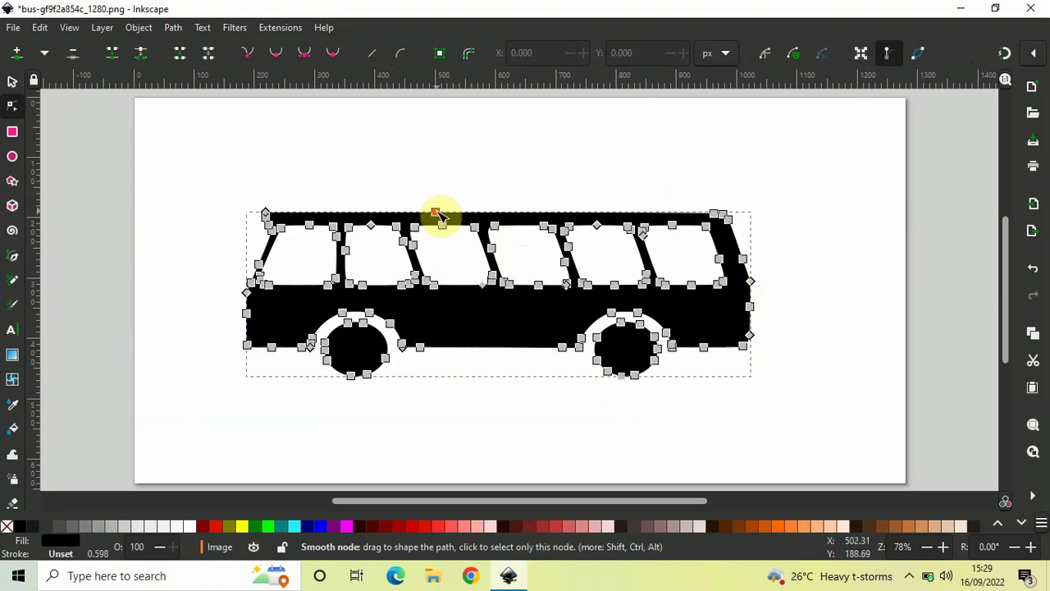
left_click_drag(441, 206, 460, 181)
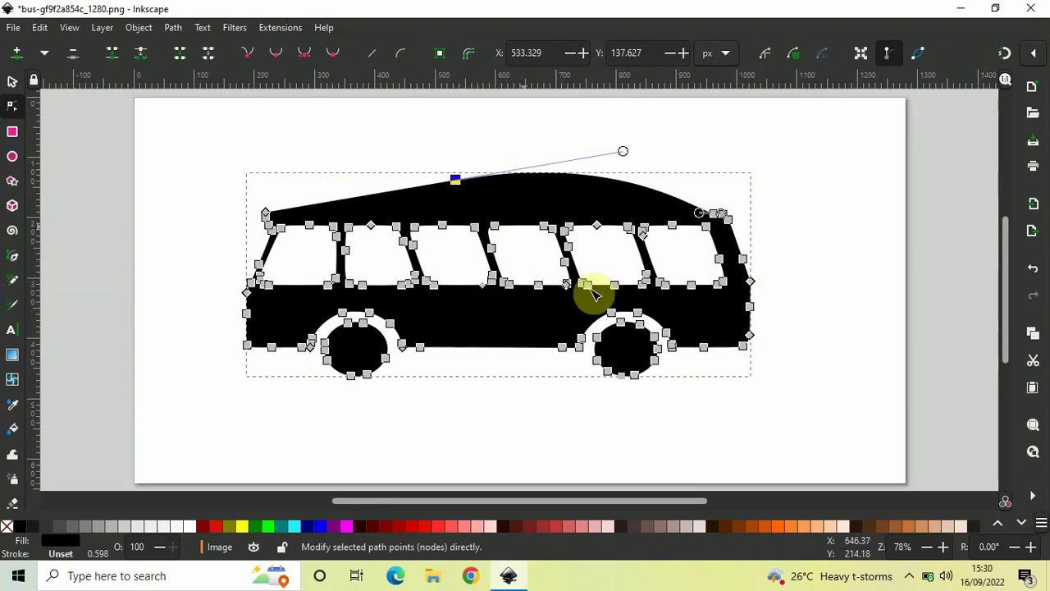